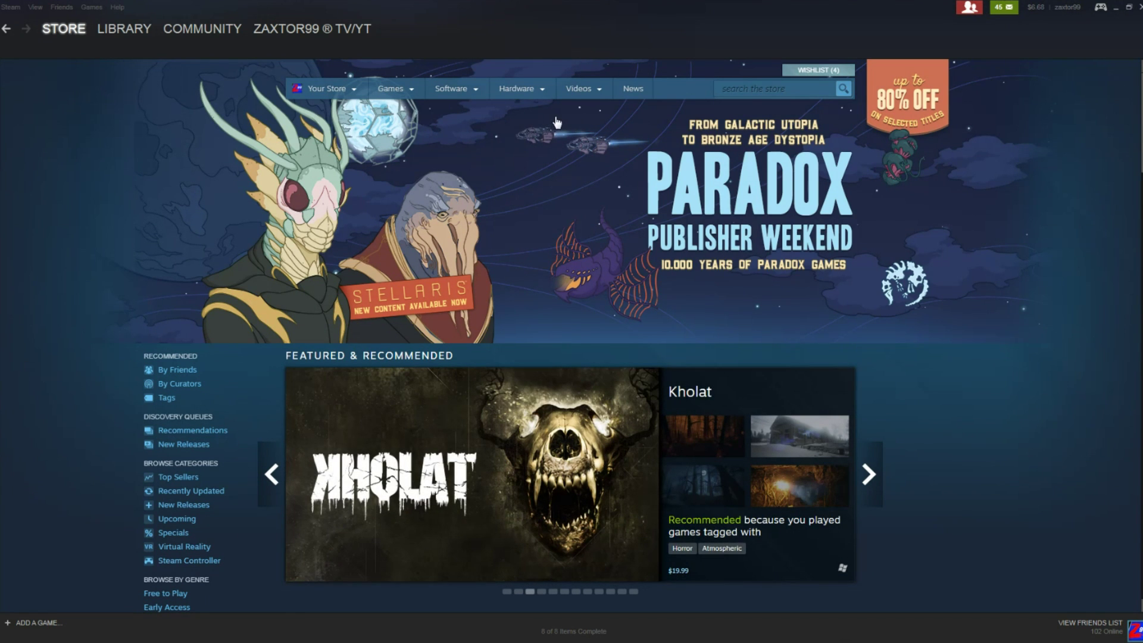
Step: Search the store for "dead by" and open the Dead by Daylight store page
{"action": "left_click", "coordinate": [735, 93]}
{"action": "type", "text": "de"}
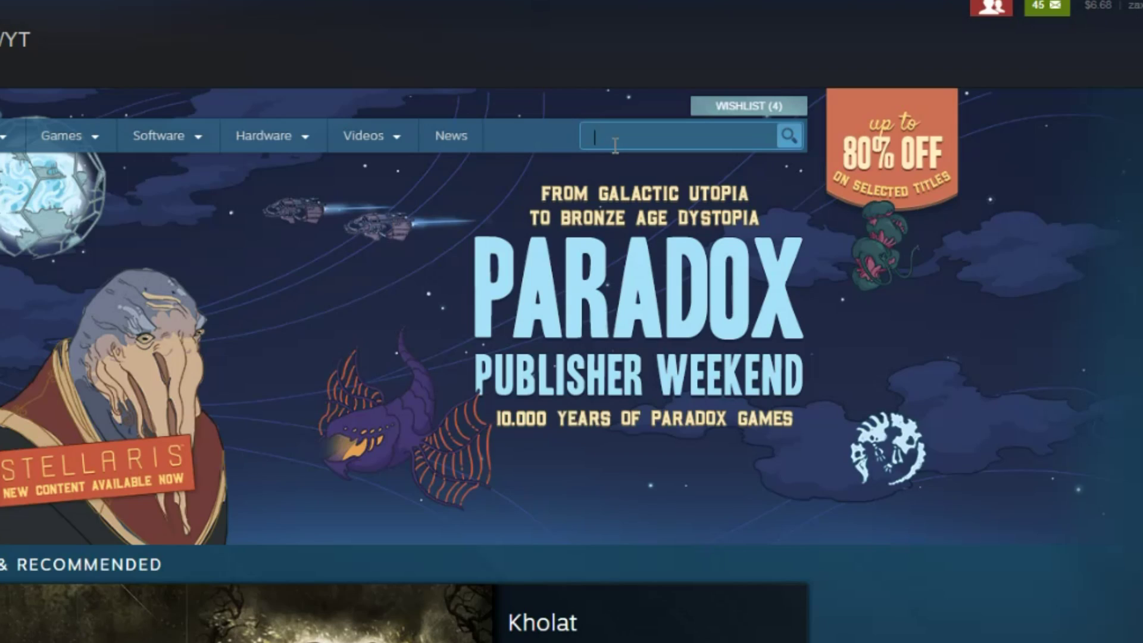
{"action": "type", "text": "ad by"}
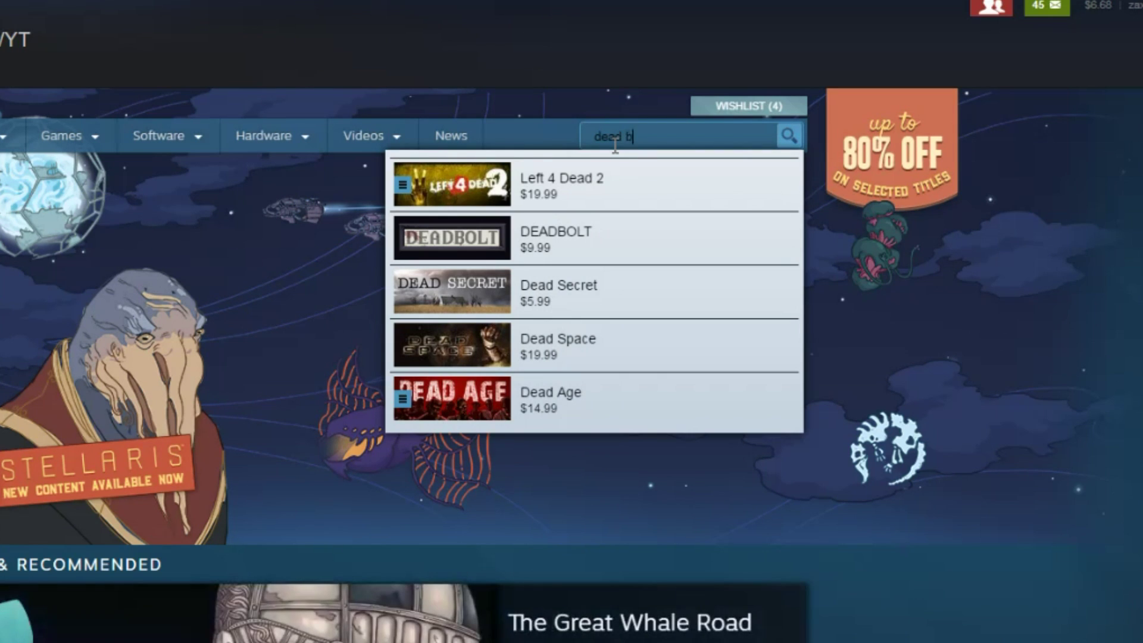
{"action": "left_click", "coordinate": [606, 173]}
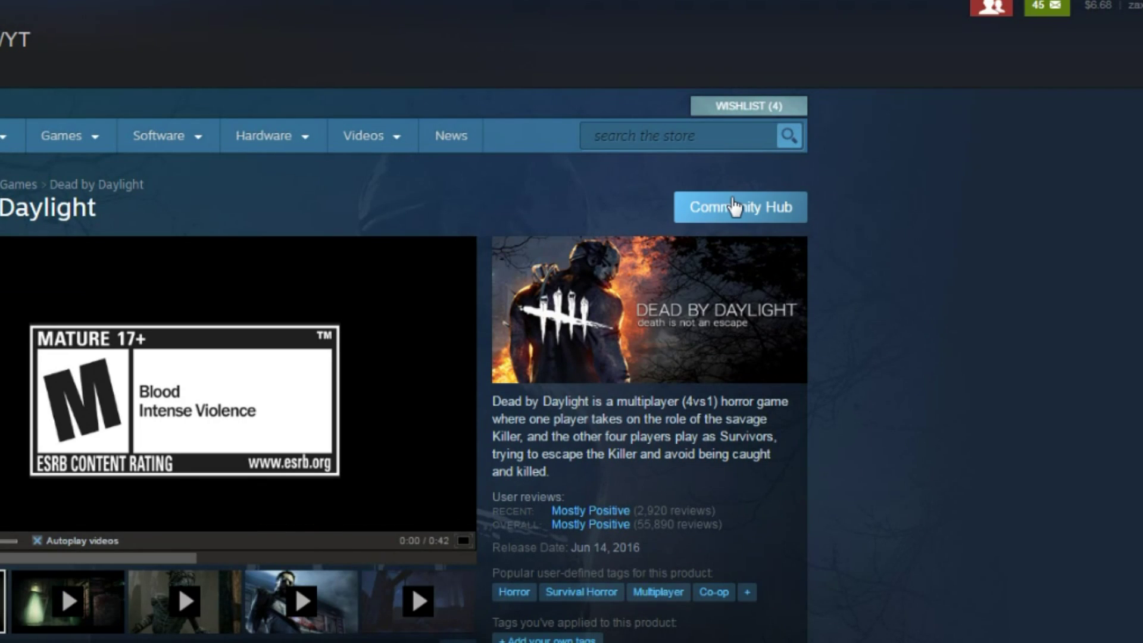
Step: Go to the Dead by Daylight community discussions and open the pinned topic "PTB flick NOW!"
{"action": "left_click", "coordinate": [735, 207]}
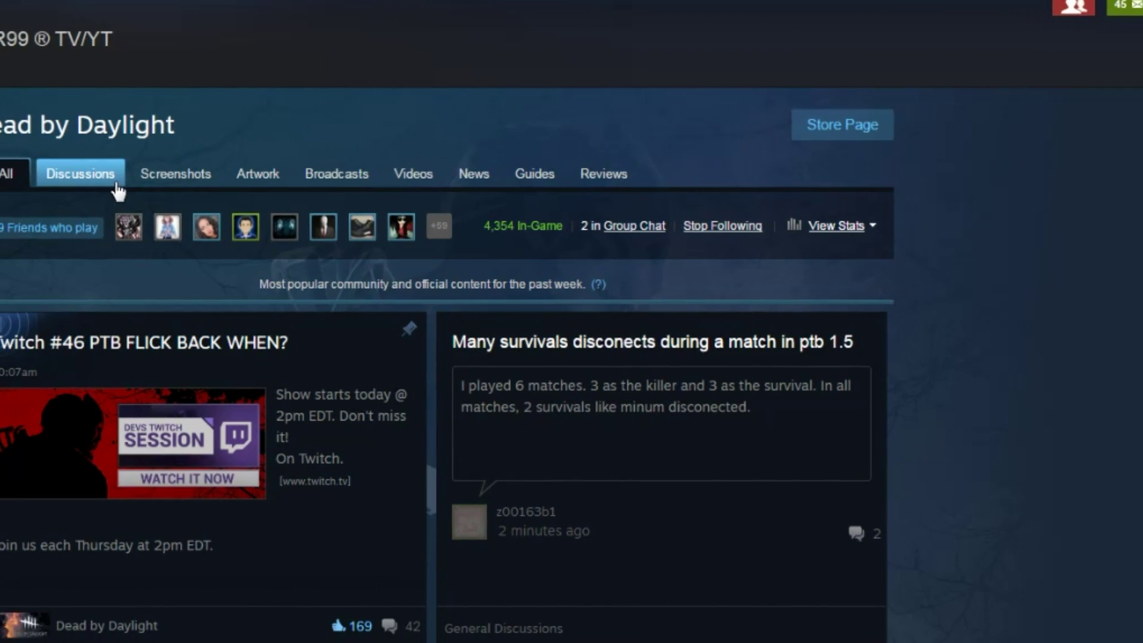
{"action": "left_click", "coordinate": [205, 189]}
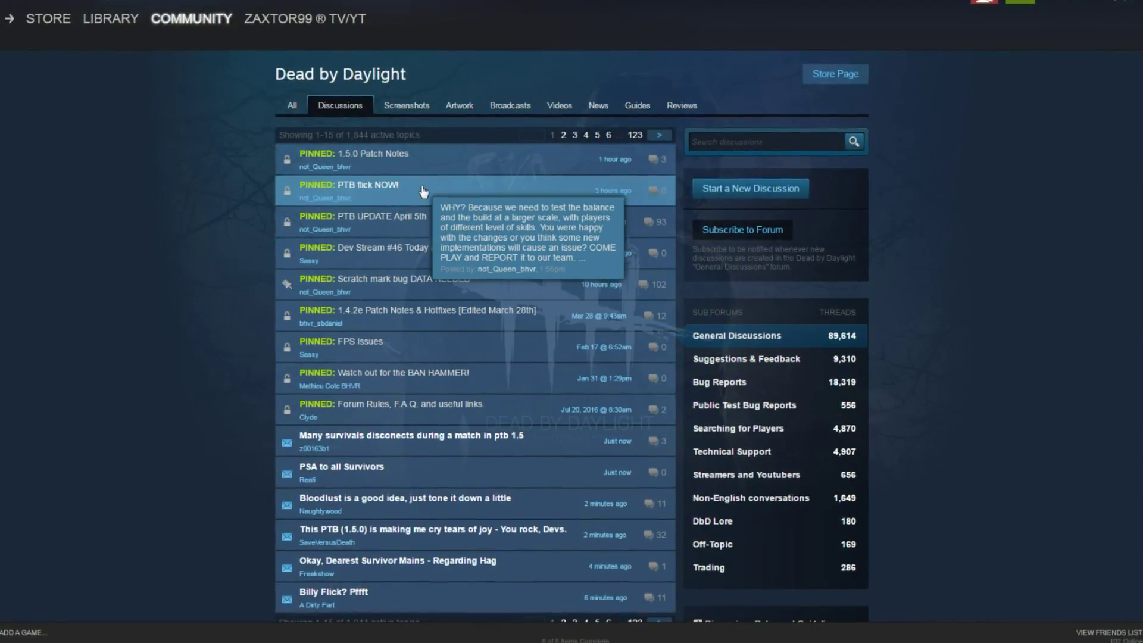
{"action": "left_click", "coordinate": [420, 190]}
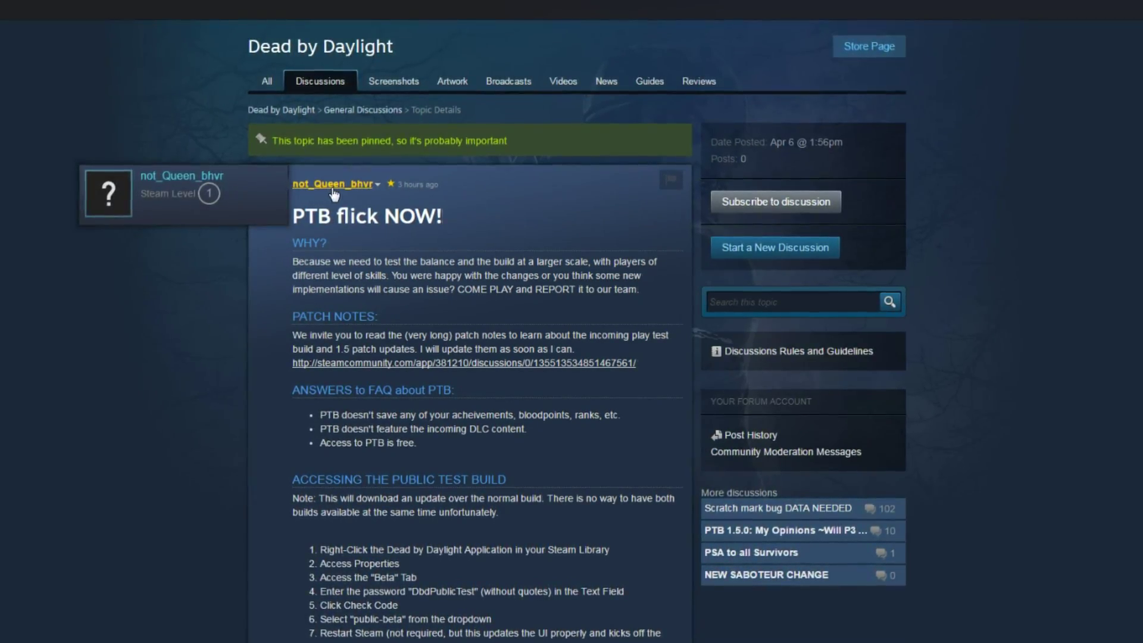
Step: Copy the beta password from step 4 of the topic's instructions for accessing the public test build
{"action": "scroll", "coordinate": [489, 198], "scroll_direction": "down", "scroll_amount": 2}
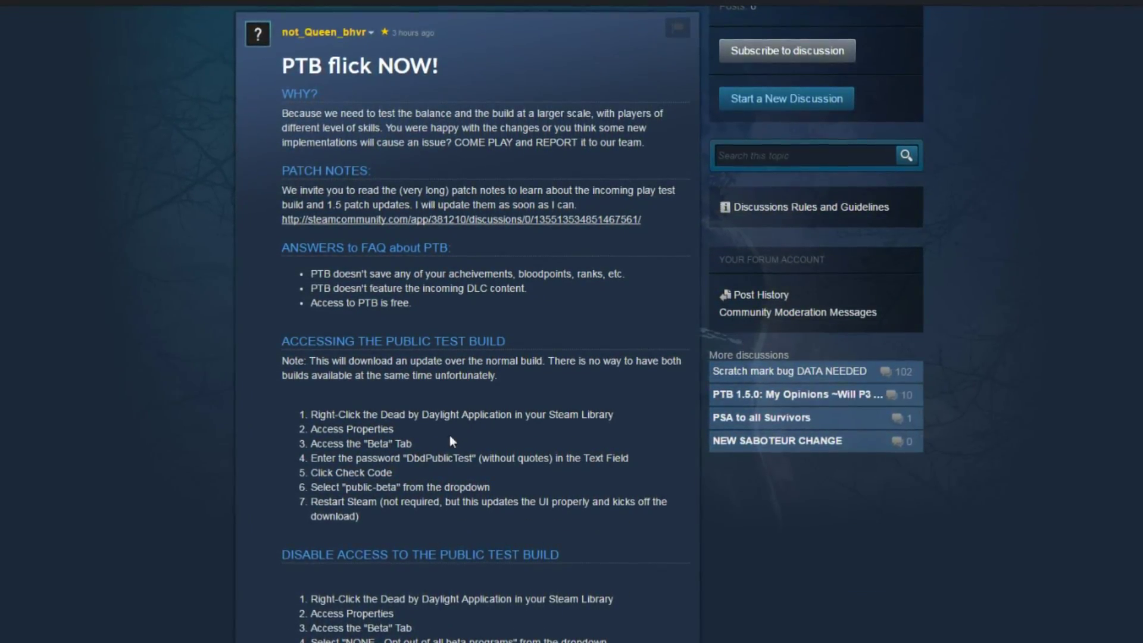
{"action": "left_click_drag", "start_coordinate": [406, 460], "coordinate": [472, 465]}
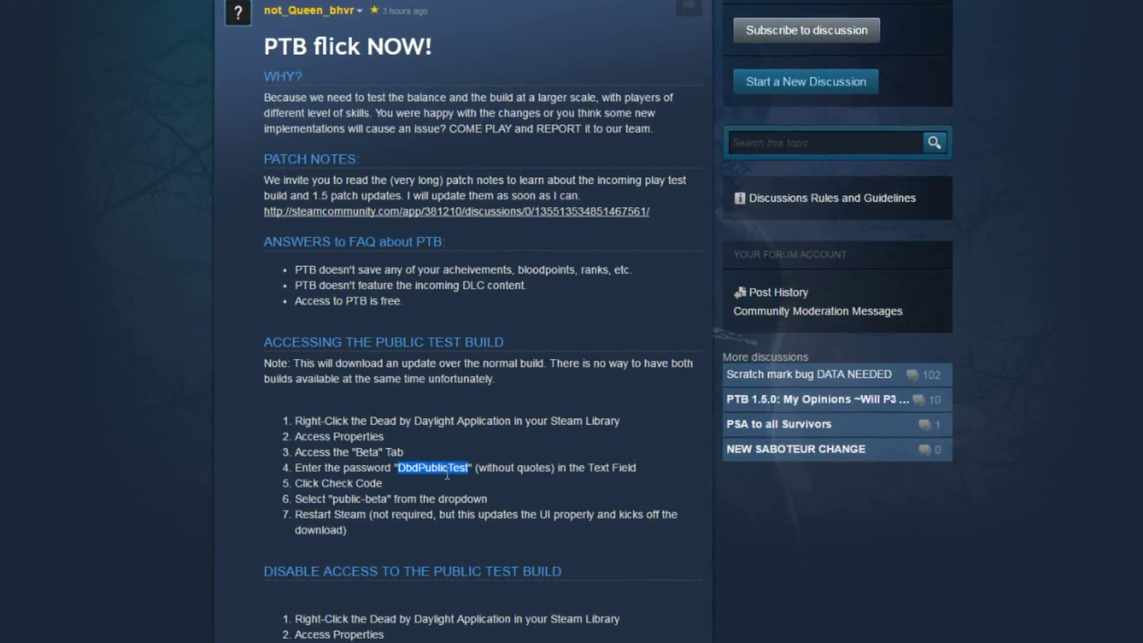
{"action": "right_click", "coordinate": [417, 477]}
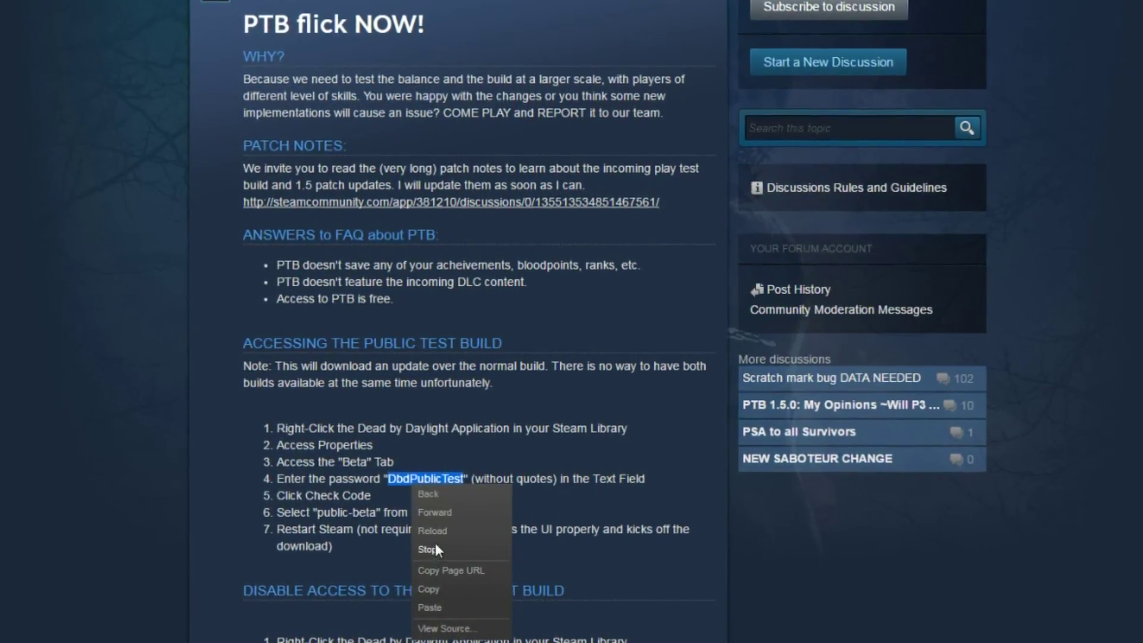
{"action": "left_click", "coordinate": [429, 585]}
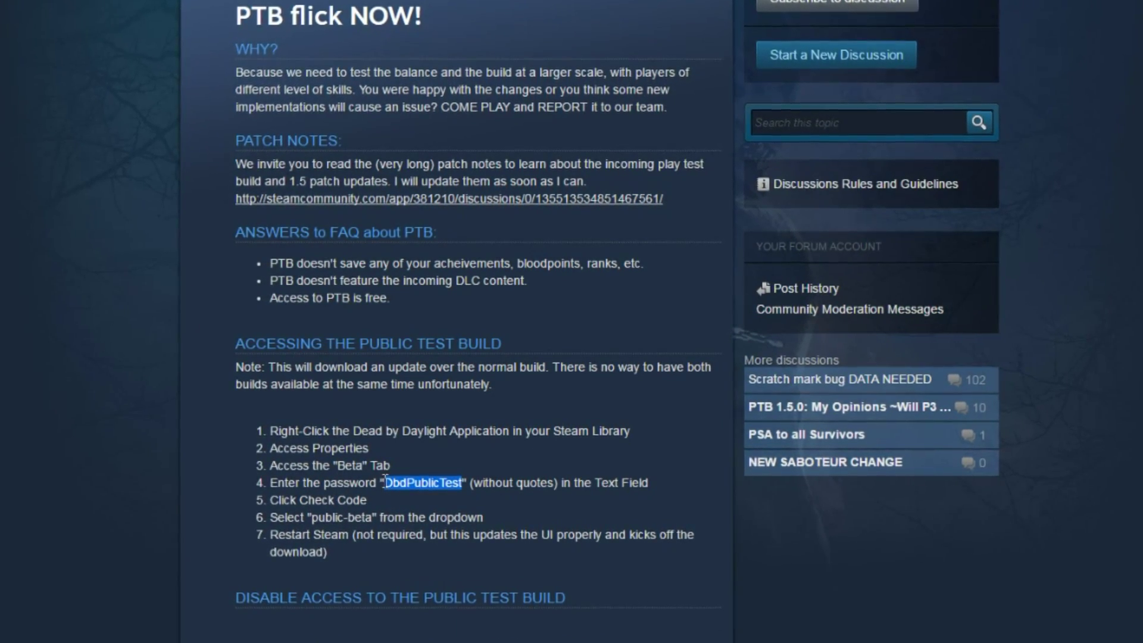
{"action": "right_click", "coordinate": [443, 481]}
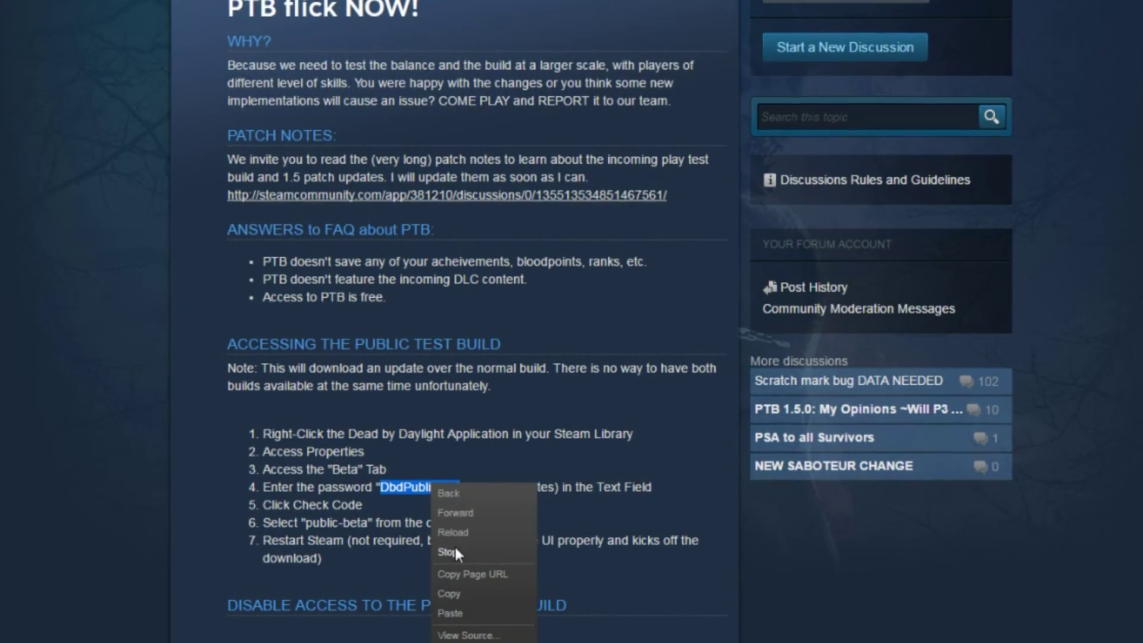
{"action": "left_click", "coordinate": [459, 590]}
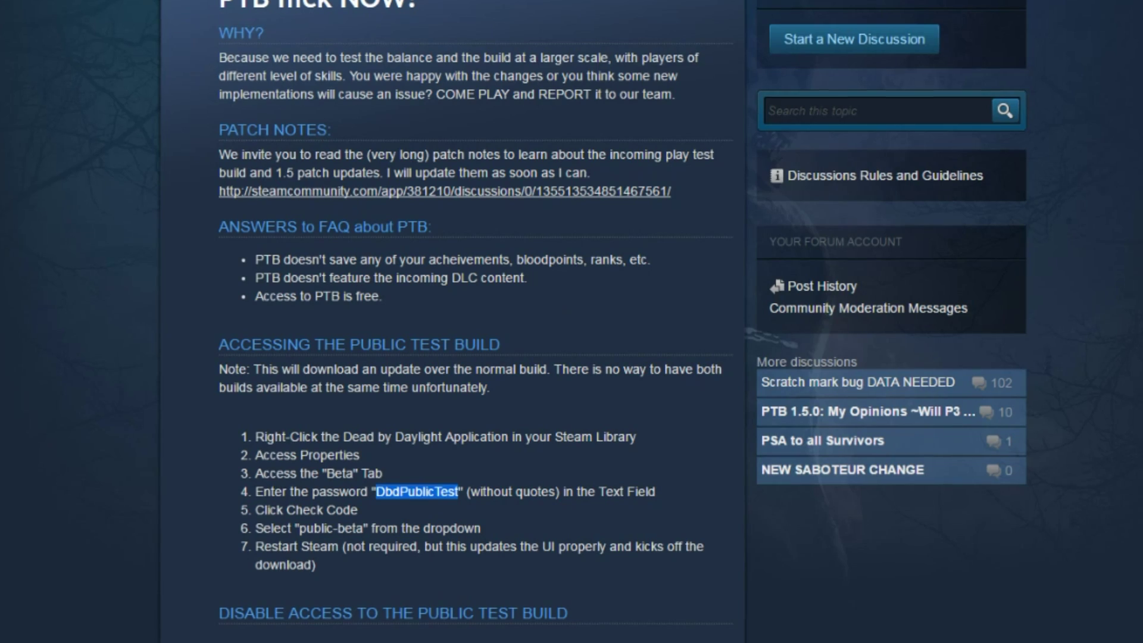
Step: Open the beta settings in the properties of Dead by Daylight from the games library
{"action": "key", "text": "alt+Tab"}
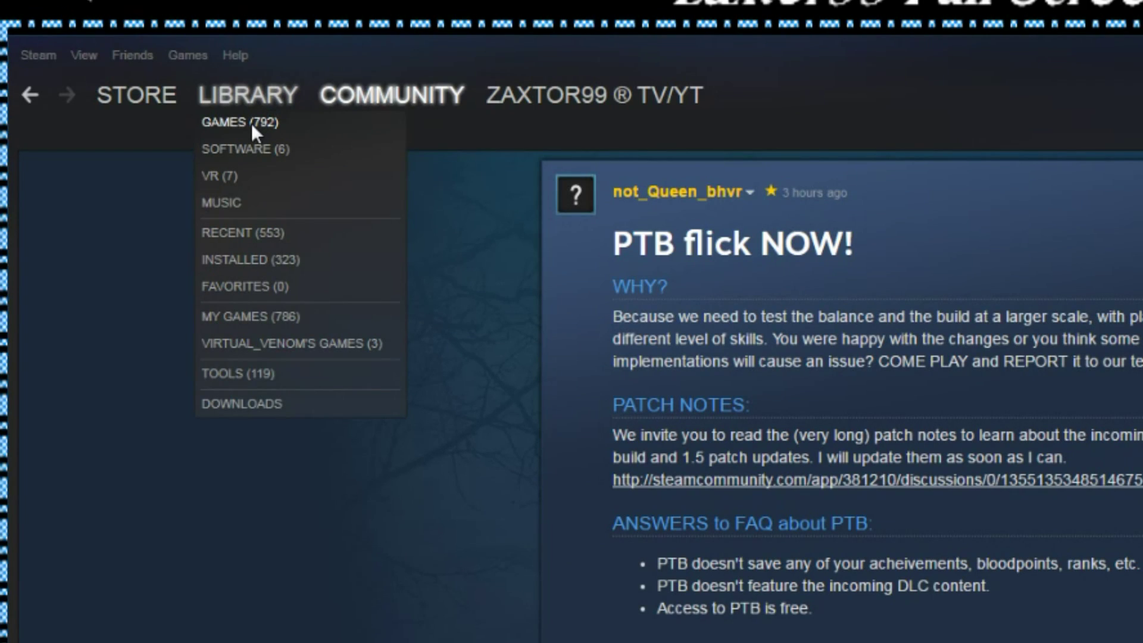
{"action": "left_click", "coordinate": [251, 123]}
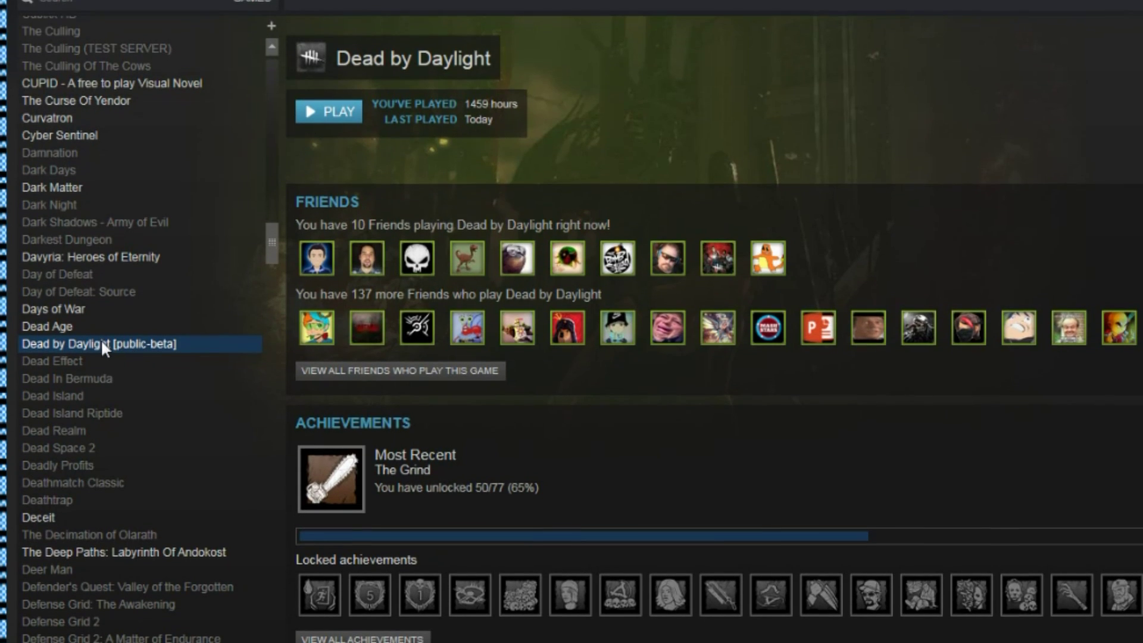
{"action": "right_click", "coordinate": [95, 350]}
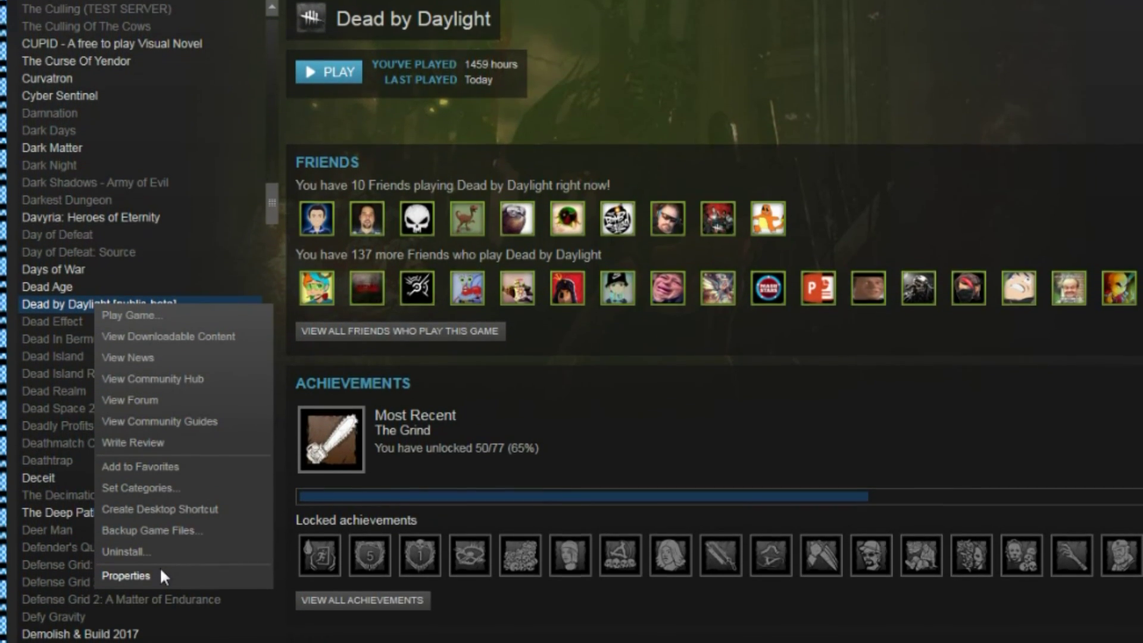
{"action": "left_click", "coordinate": [158, 573]}
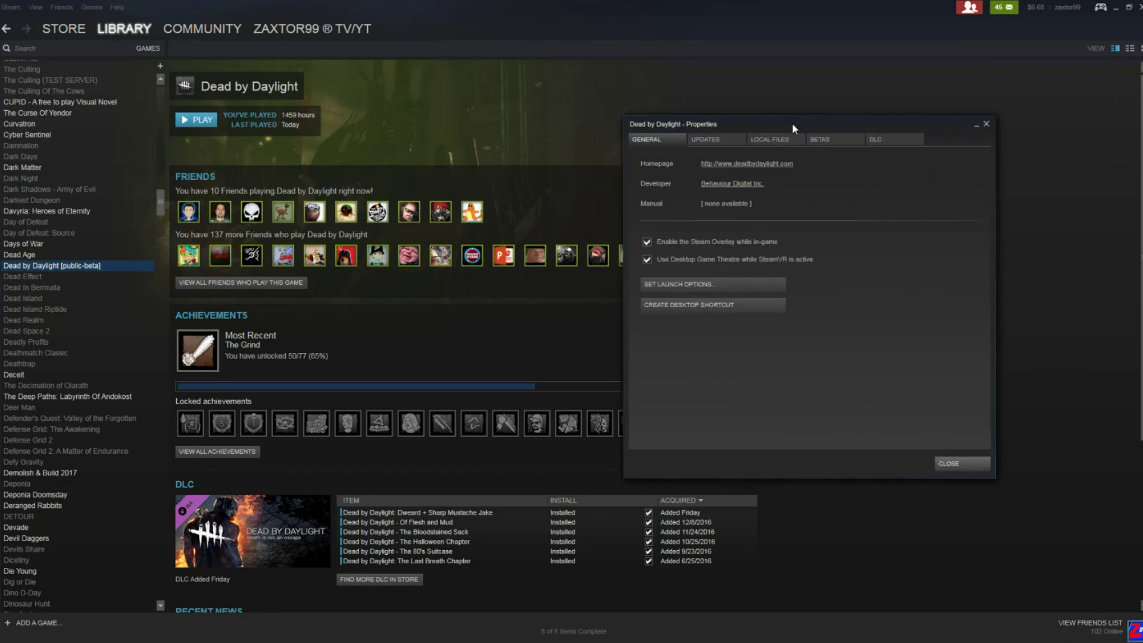
{"action": "left_click_drag", "start_coordinate": [792, 126], "coordinate": [466, 128]}
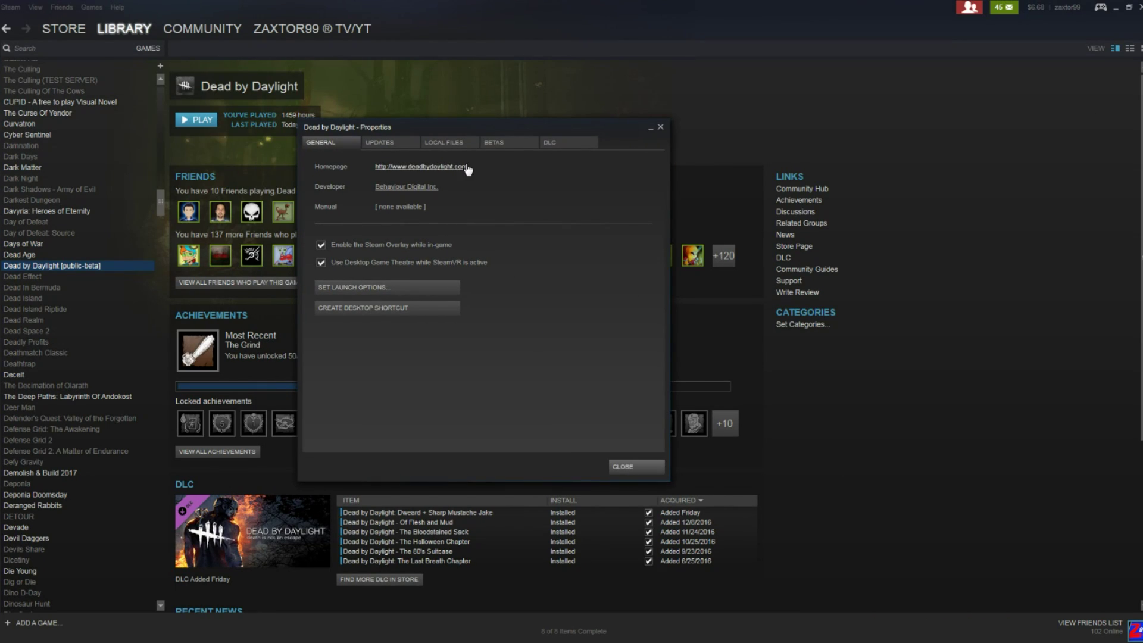
{"action": "left_click", "coordinate": [497, 142]}
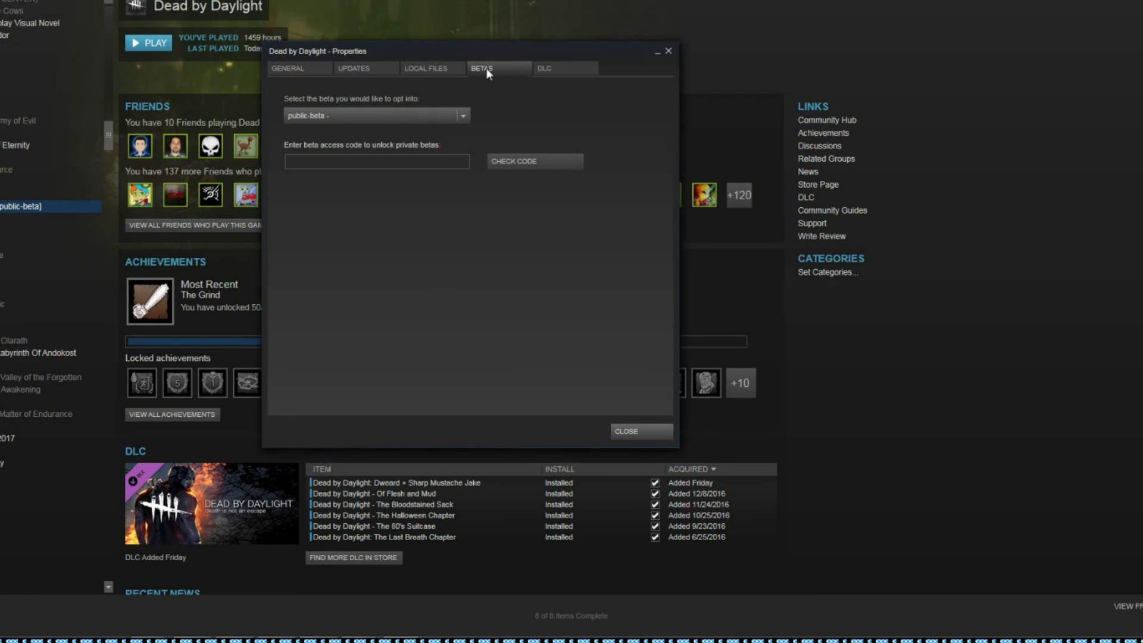
Step: Examine which beta programs are offered for opting in, without changing the current selection
{"action": "left_click", "coordinate": [462, 114]}
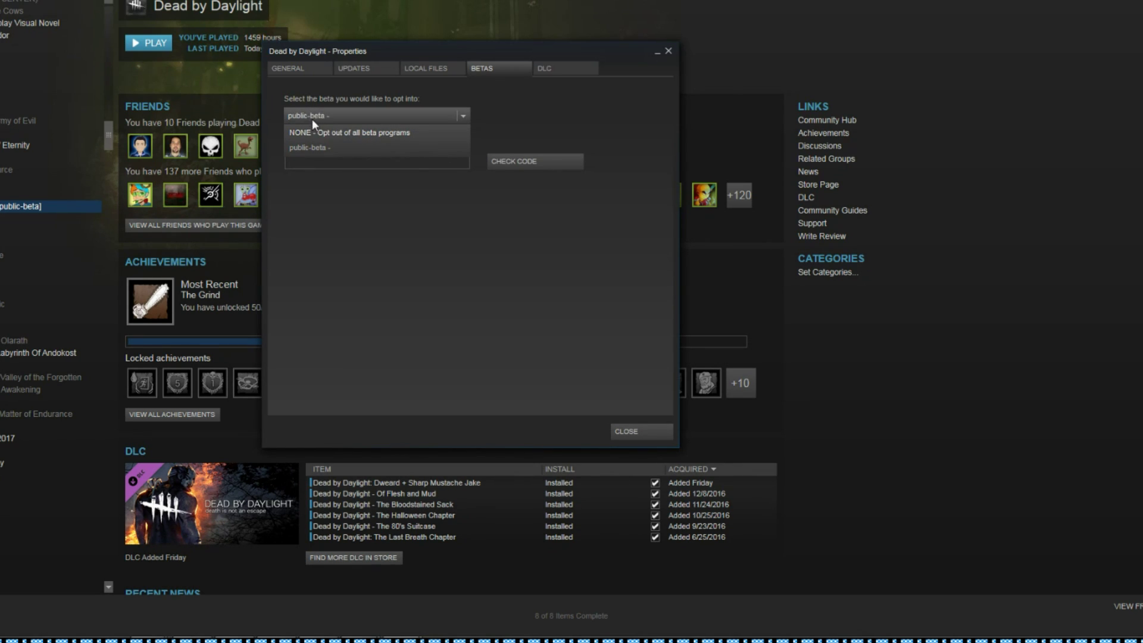
{"action": "left_click", "coordinate": [507, 106]}
{"action": "left_click", "coordinate": [464, 116]}
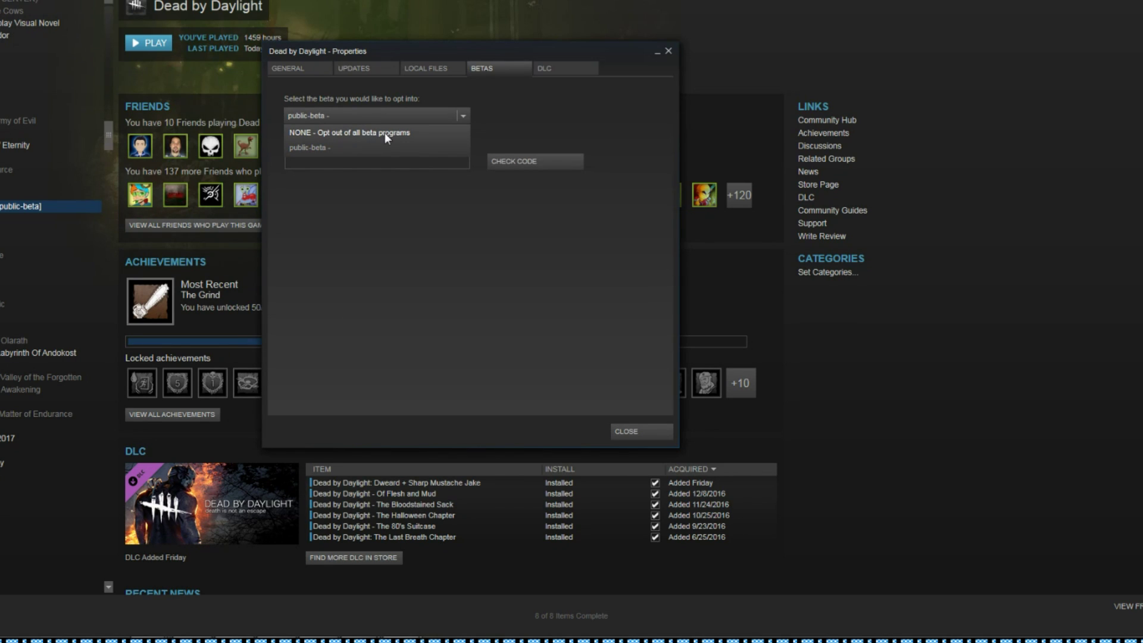
{"action": "left_click", "coordinate": [501, 111]}
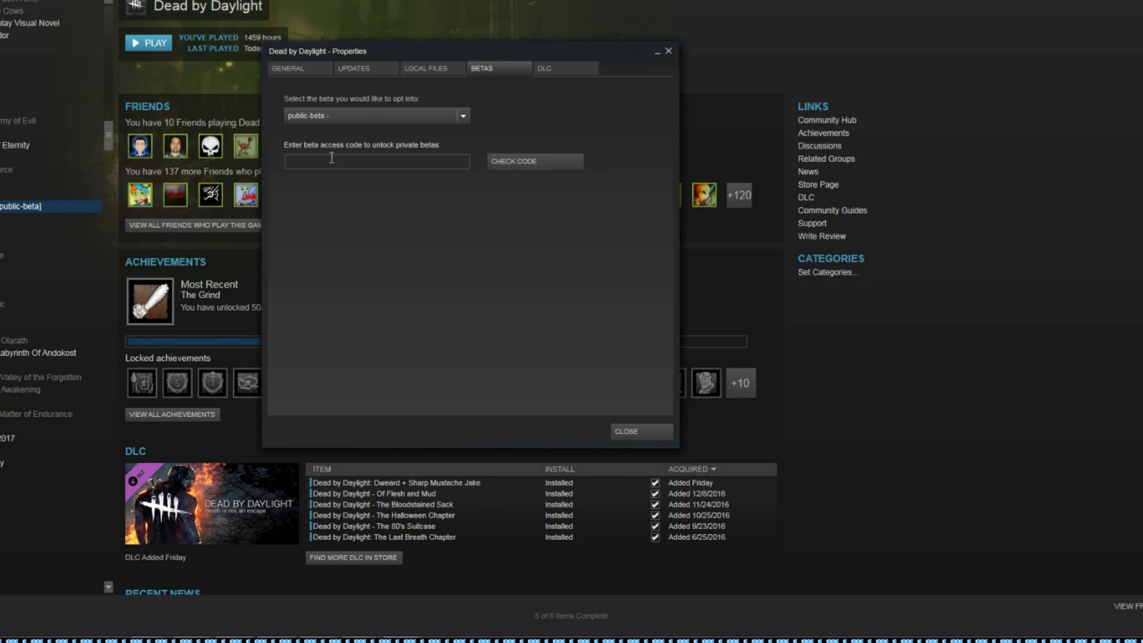
Step: Paste the copied beta access code into the field for unlocking private betas
{"action": "left_click", "coordinate": [303, 159]}
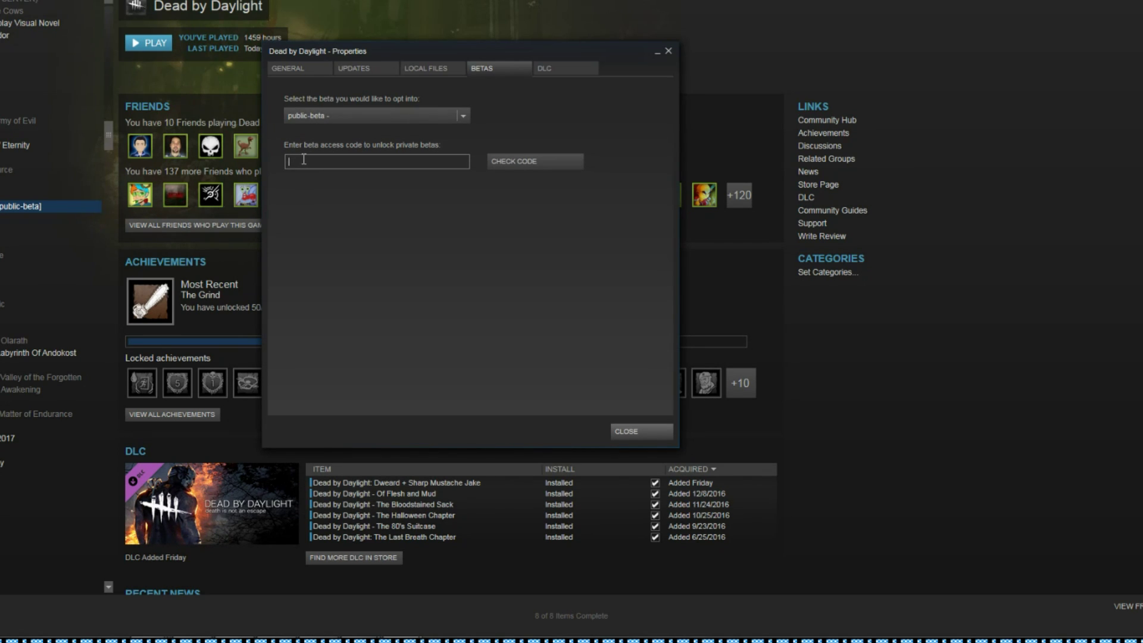
{"action": "right_click", "coordinate": [303, 161]}
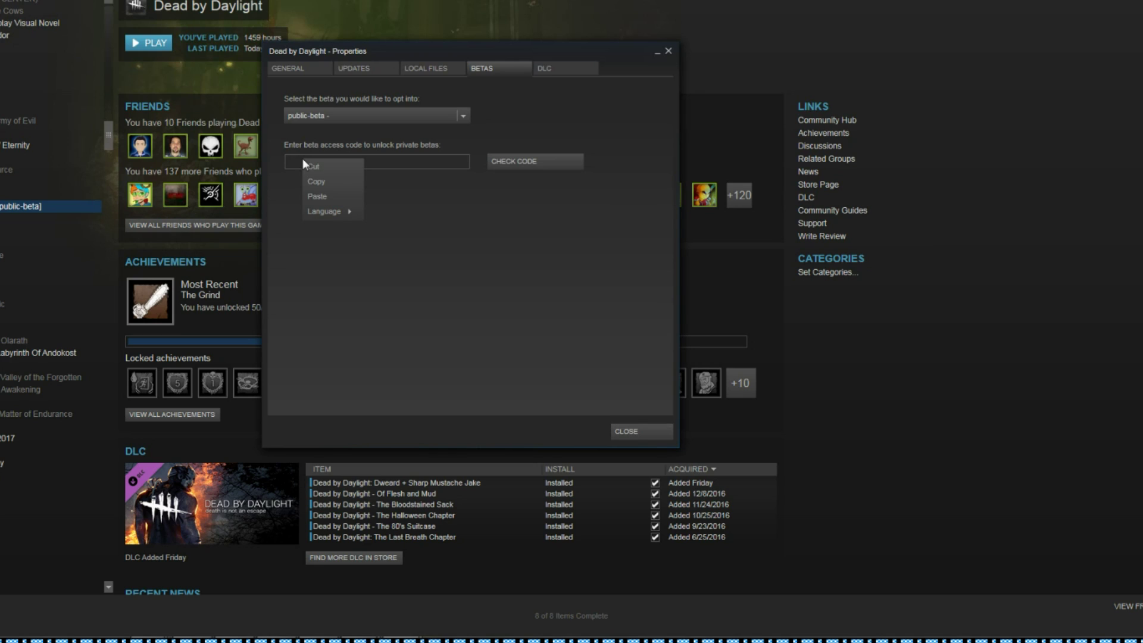
{"action": "left_click", "coordinate": [322, 198]}
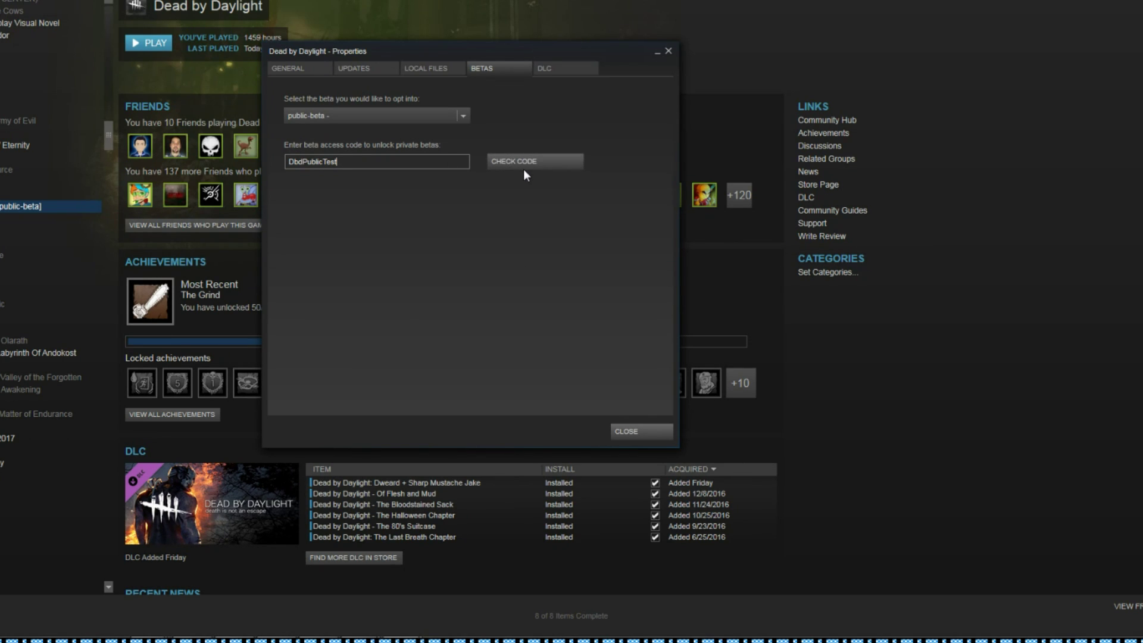
Step: Review the beta opt-in choices again with the access code filled in, keeping public-beta selected
{"action": "left_click", "coordinate": [462, 116]}
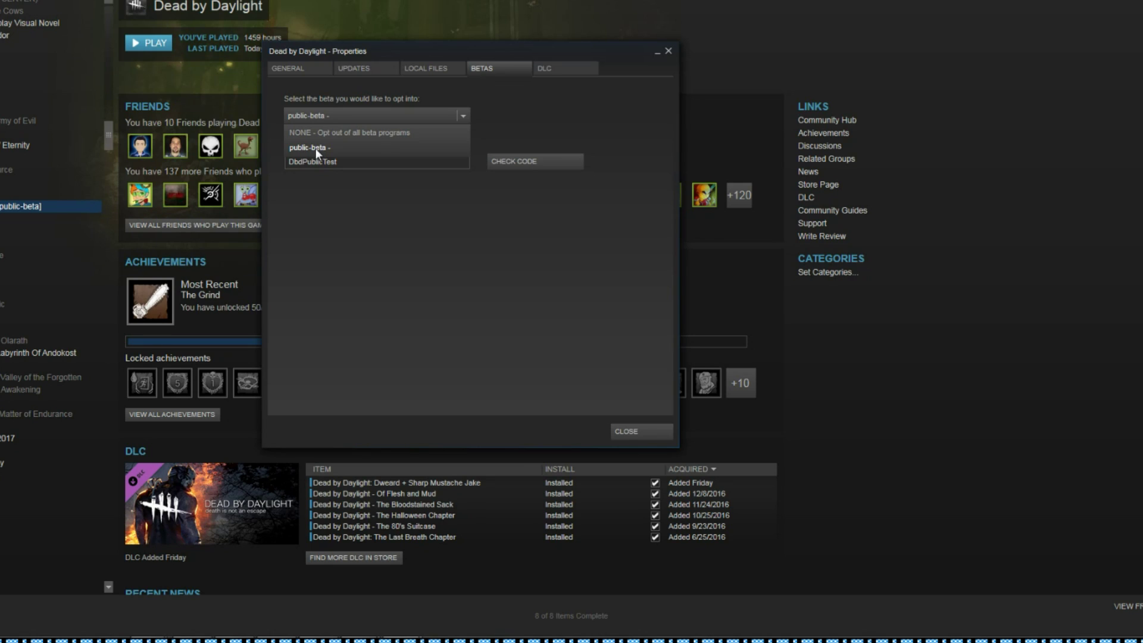
{"action": "left_click", "coordinate": [556, 300]}
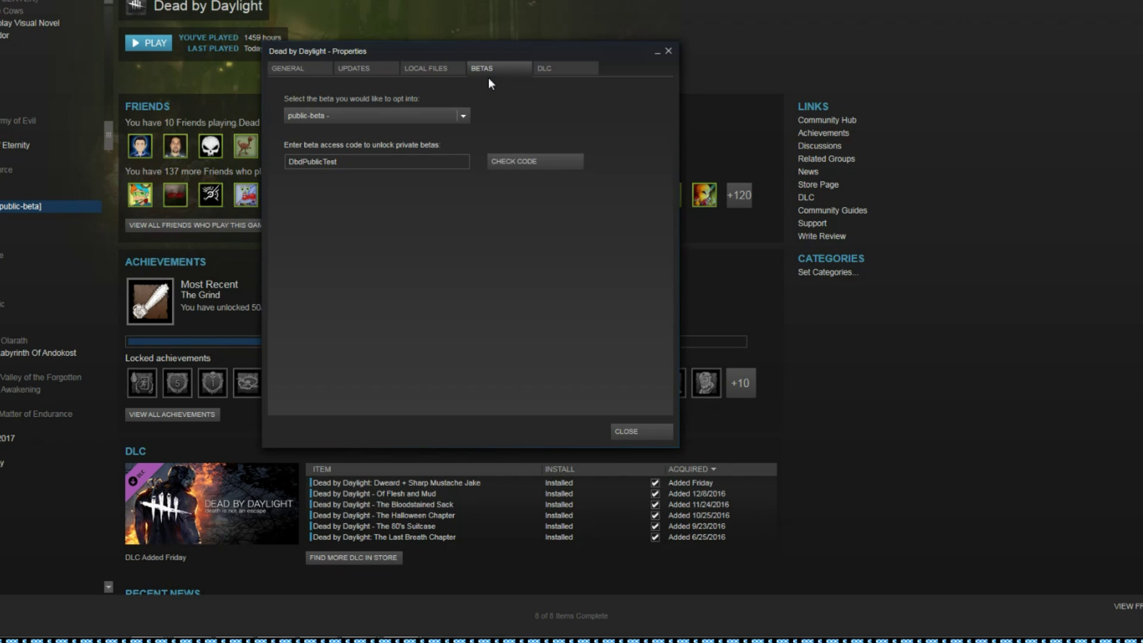
{"action": "left_click", "coordinate": [464, 115]}
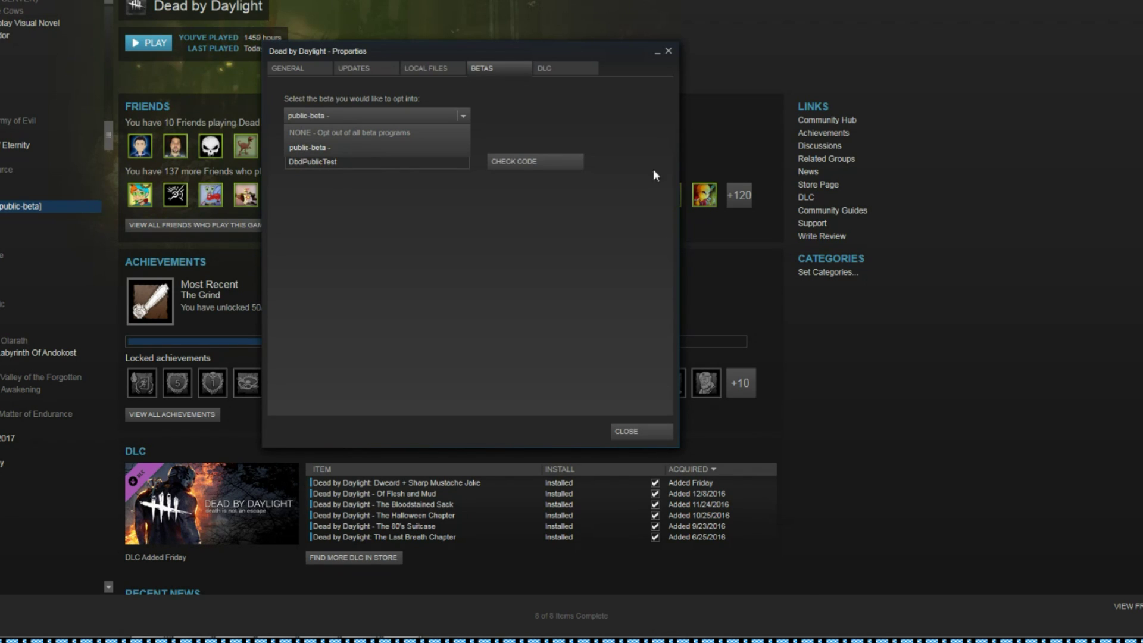
{"action": "left_click", "coordinate": [549, 237]}
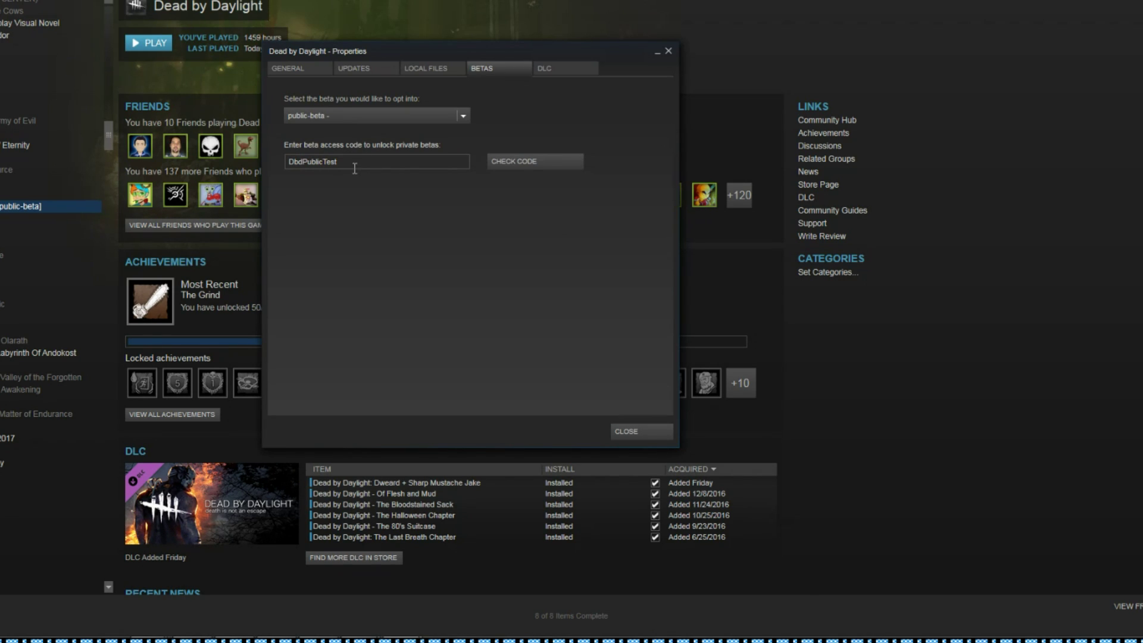
Step: Clear the beta access code field and close the Dead by Daylight properties
{"action": "left_click_drag", "start_coordinate": [355, 167], "coordinate": [288, 160]}
{"action": "right_click", "coordinate": [288, 160]}
{"action": "left_click", "coordinate": [262, 178]}
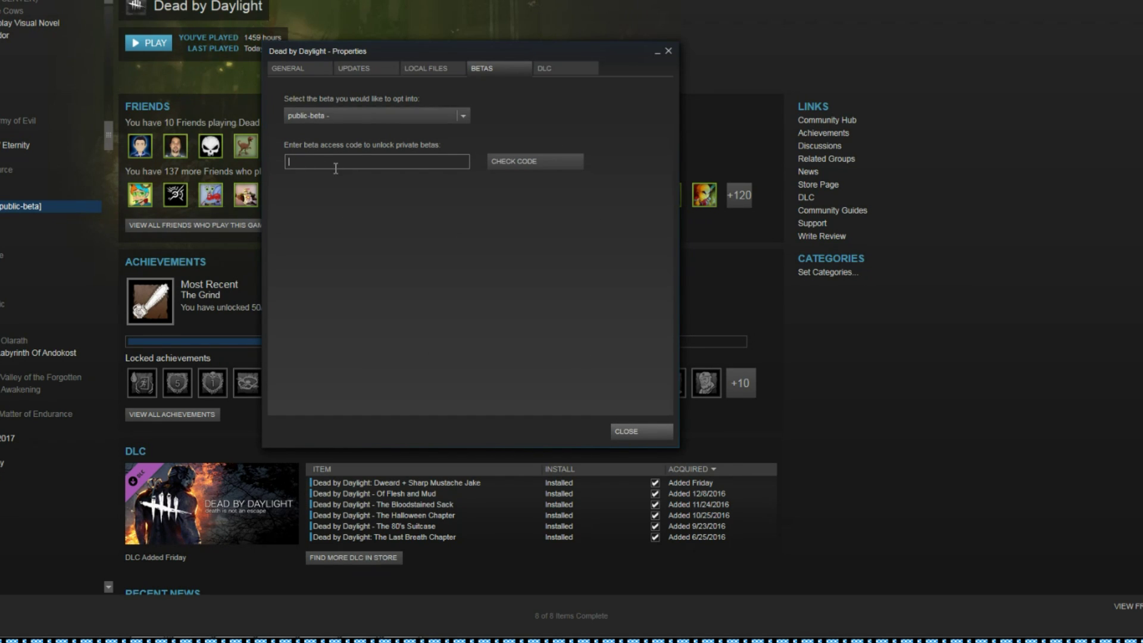
{"action": "left_click", "coordinate": [667, 53]}
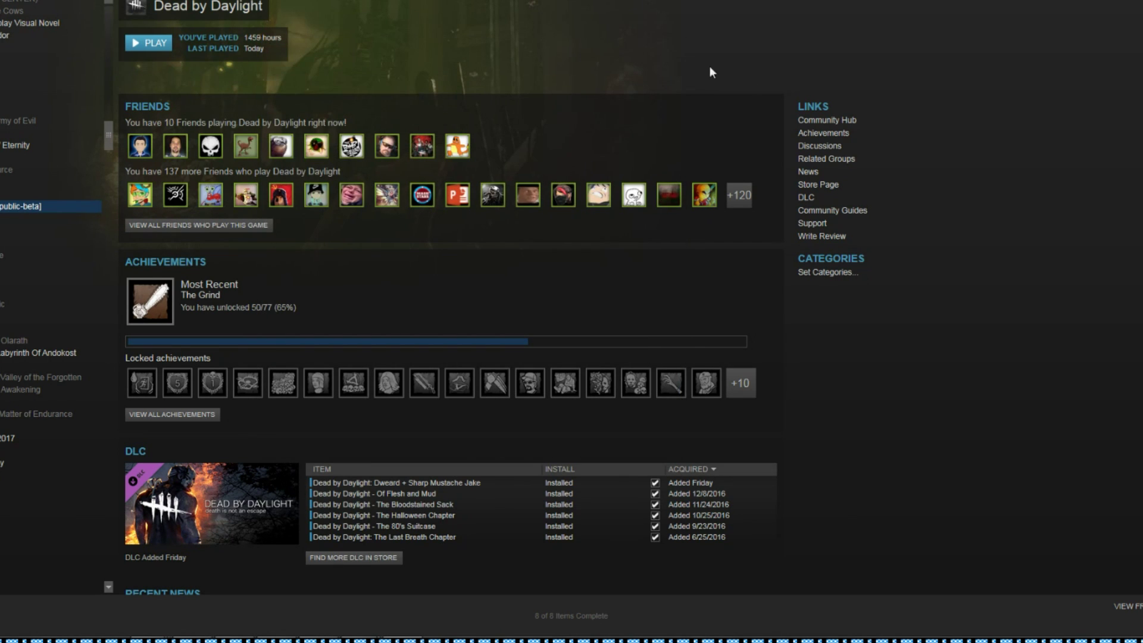
Step: Return to the pinned "PTB flick NOW!" topic in the game's discussions and select the beta password in its access instructions
{"action": "left_click", "coordinate": [832, 148]}
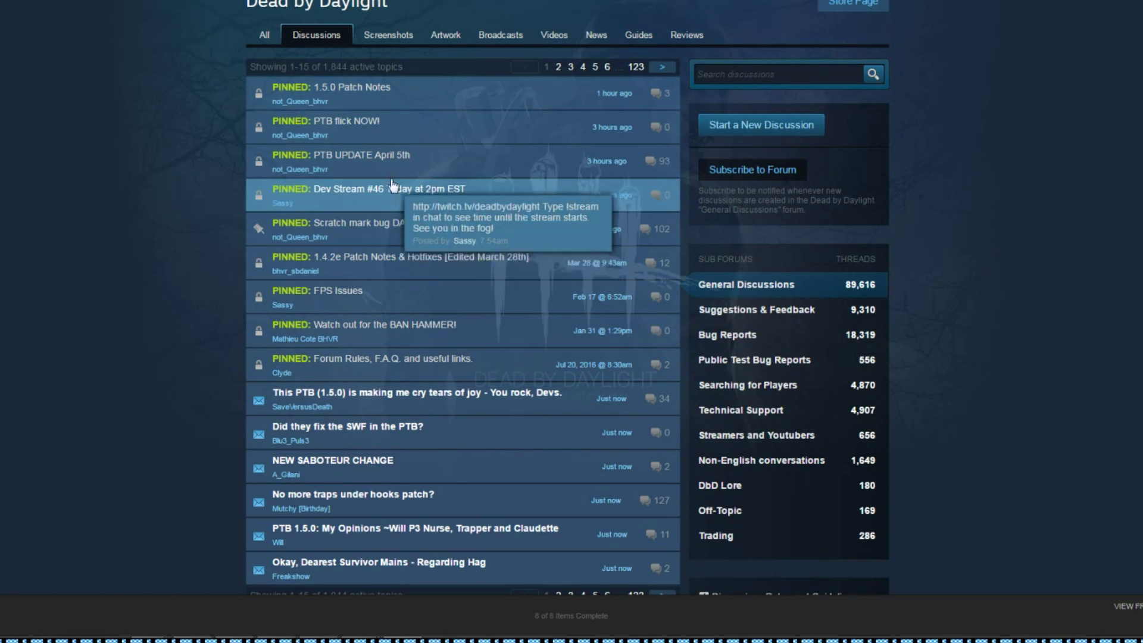
{"action": "mouse_move", "coordinate": [364, 138]}
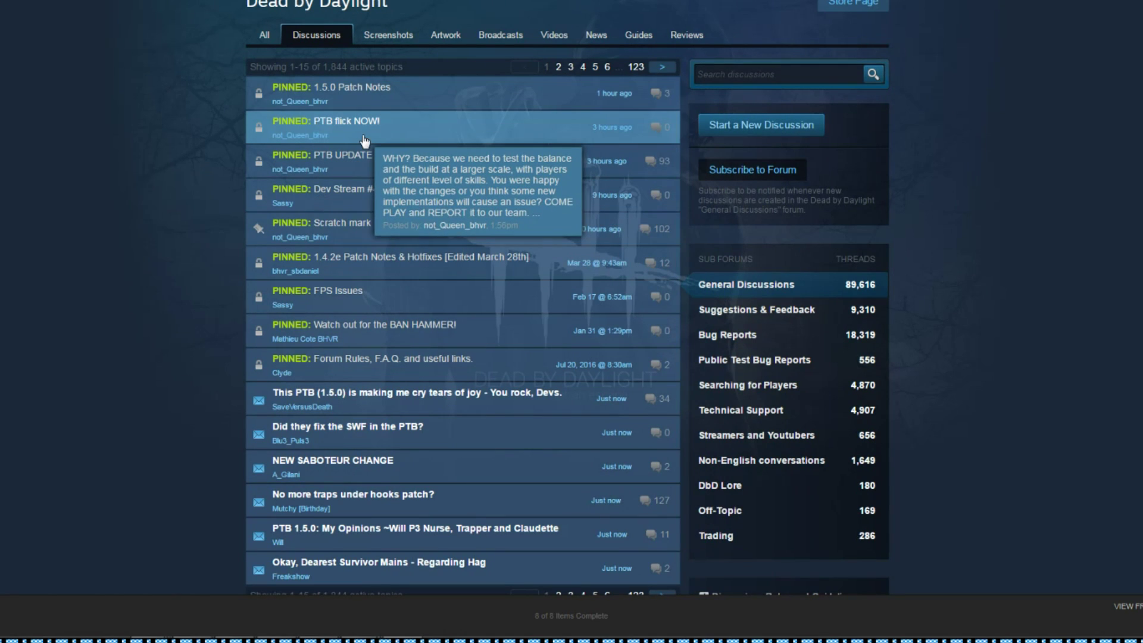
{"action": "left_click", "coordinate": [341, 132]}
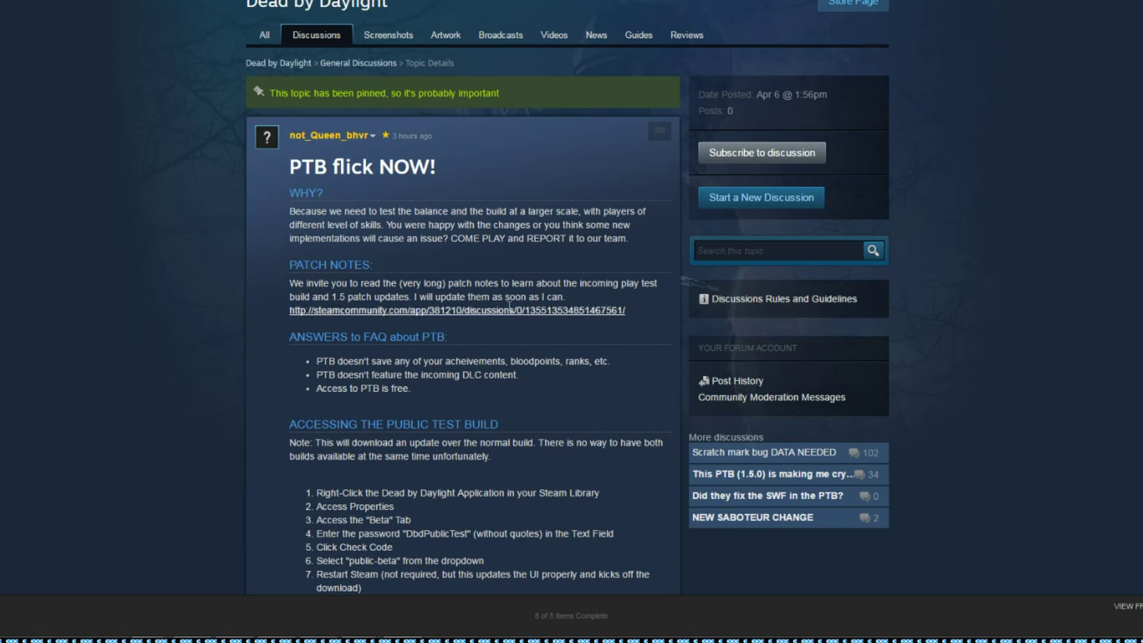
{"action": "scroll", "coordinate": [526, 335], "scroll_direction": "down", "scroll_amount": 5}
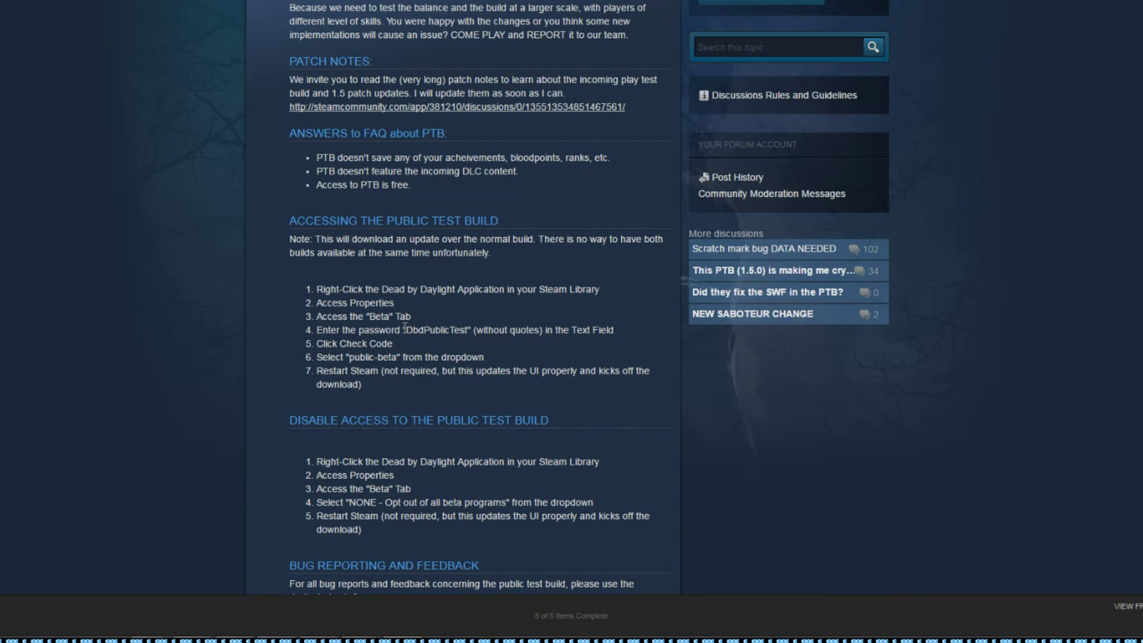
{"action": "left_click_drag", "start_coordinate": [405, 330], "coordinate": [463, 329]}
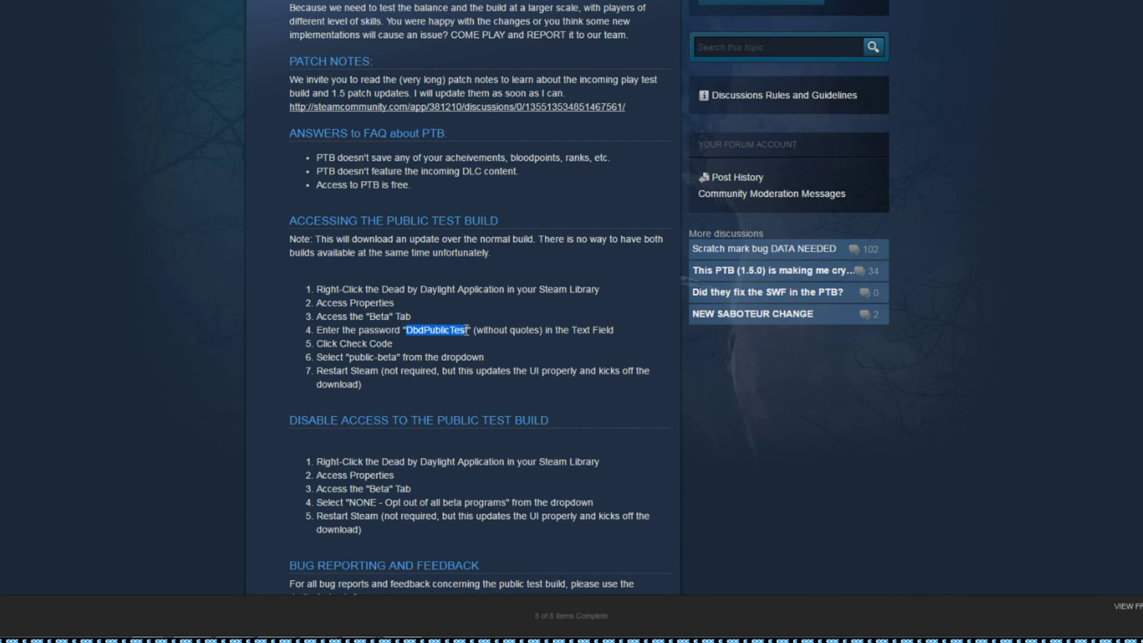